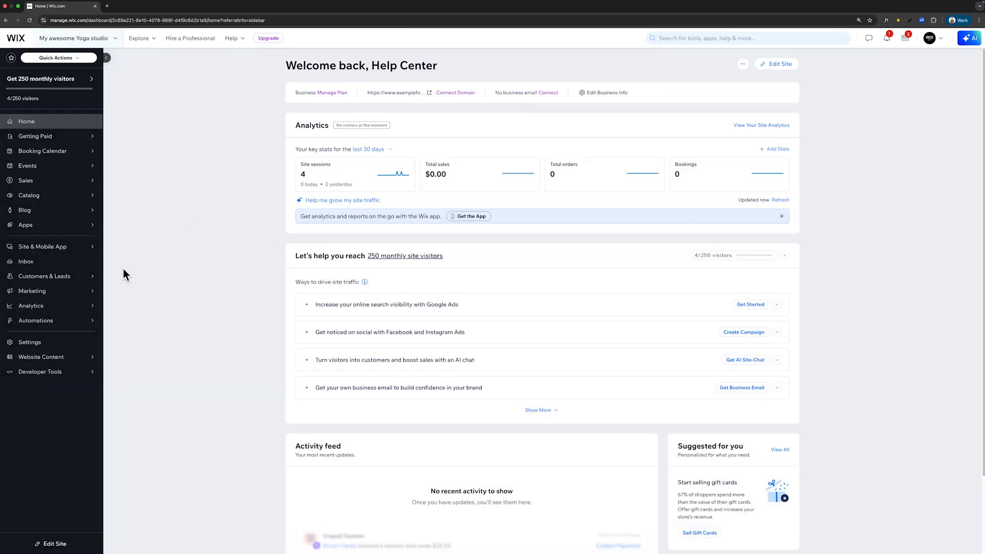
# Open the resource types page within the site's booking settings
pyautogui.click(19, 344)
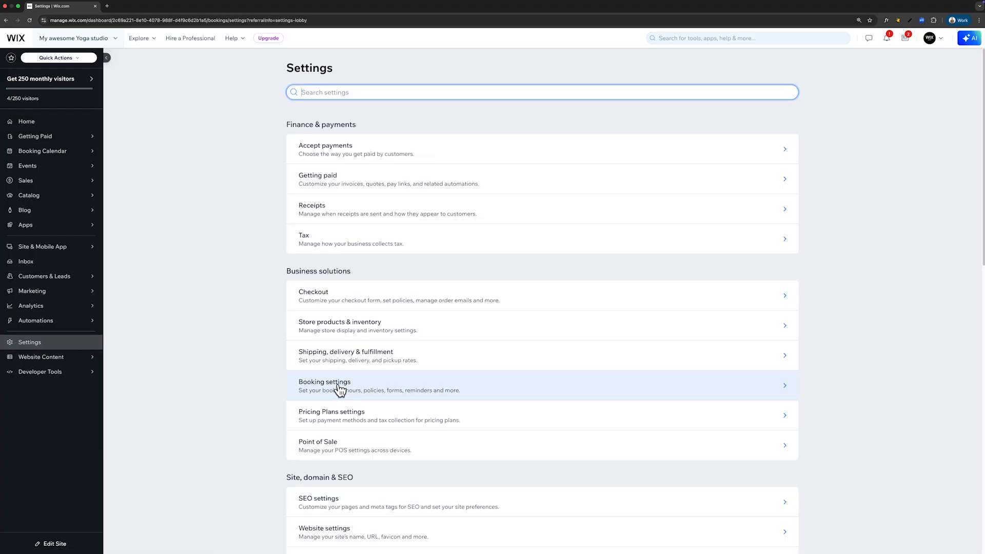
pyautogui.click(285, 389)
pyautogui.click(360, 191)
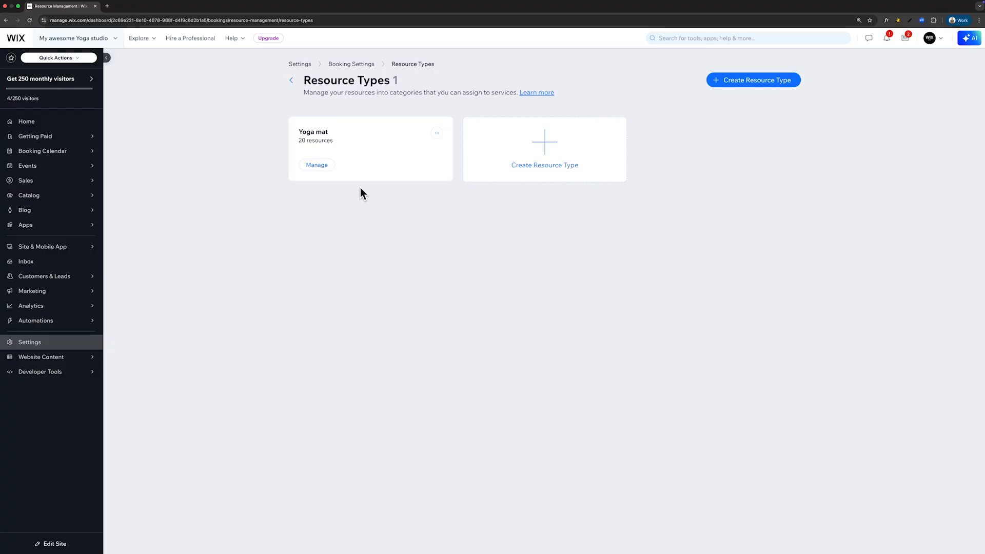
# Create a resource type named Room with 5 resources available at all locations
pyautogui.click(518, 164)
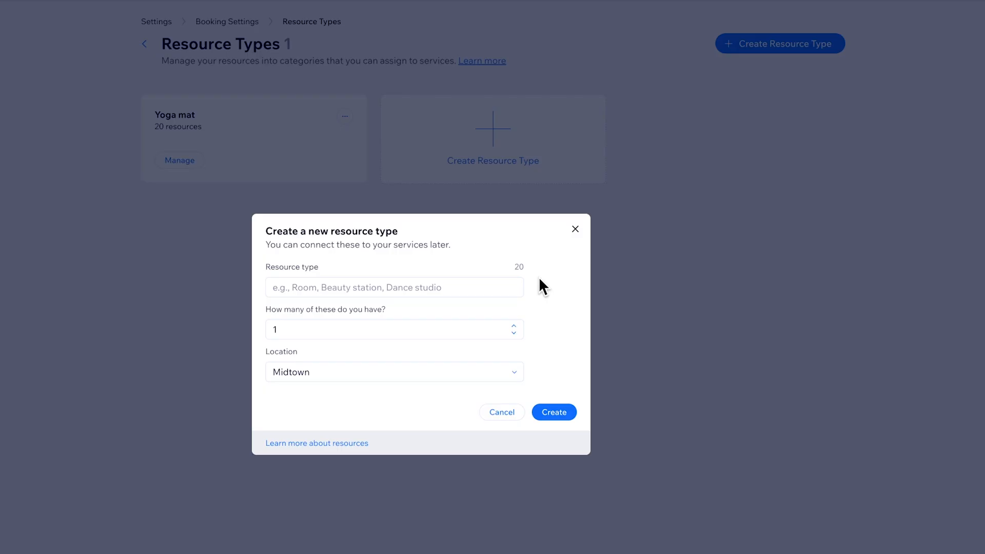
pyautogui.click(486, 285)
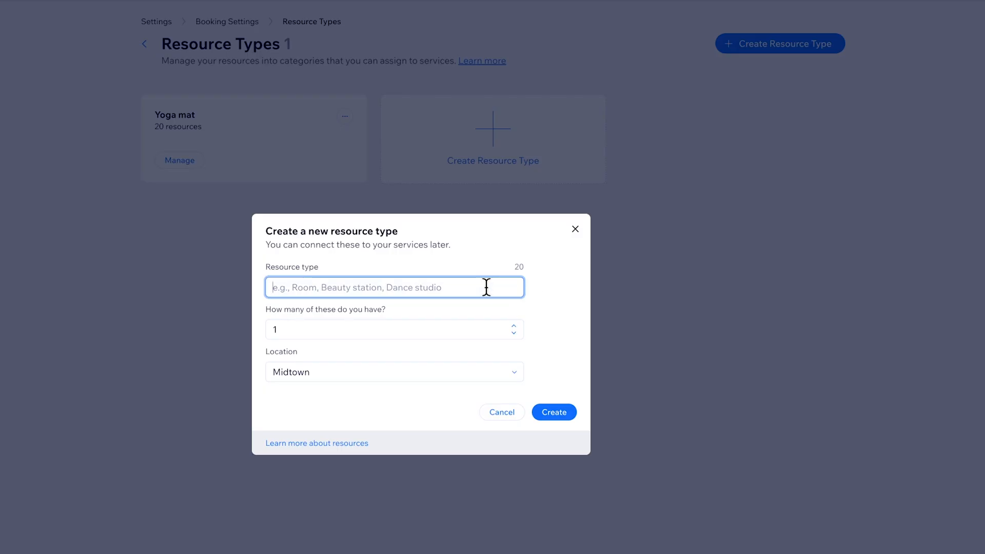
pyautogui.write('Room')
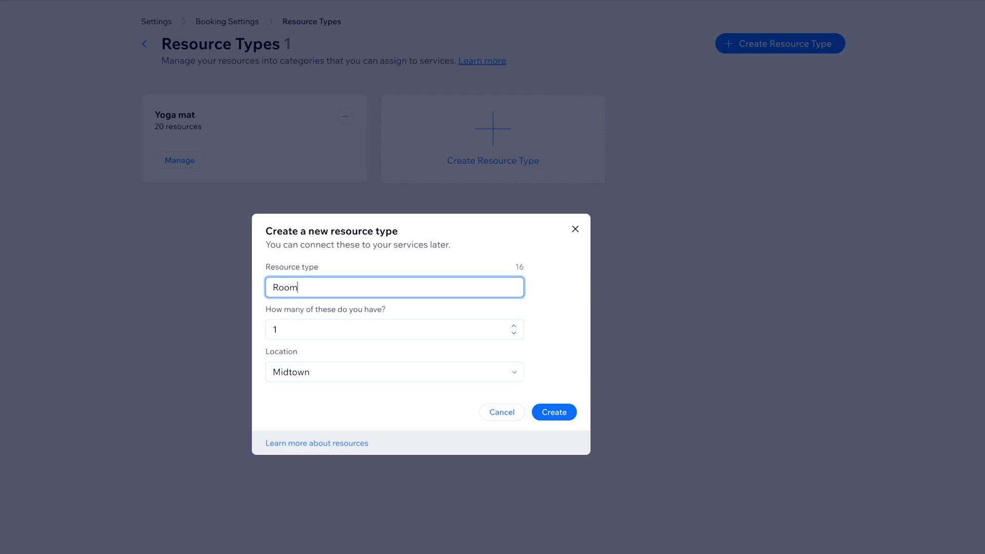
pyautogui.click(386, 328)
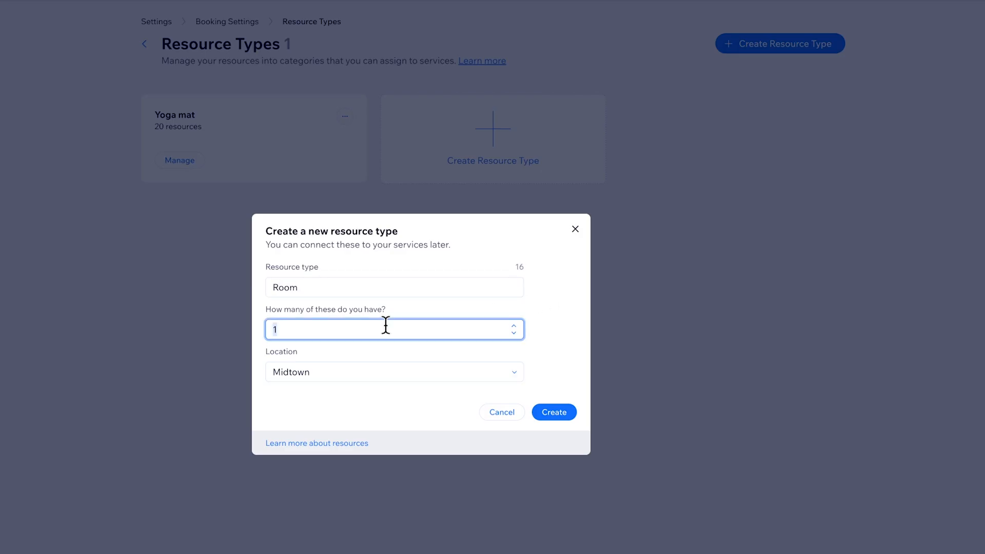
pyautogui.write('5')
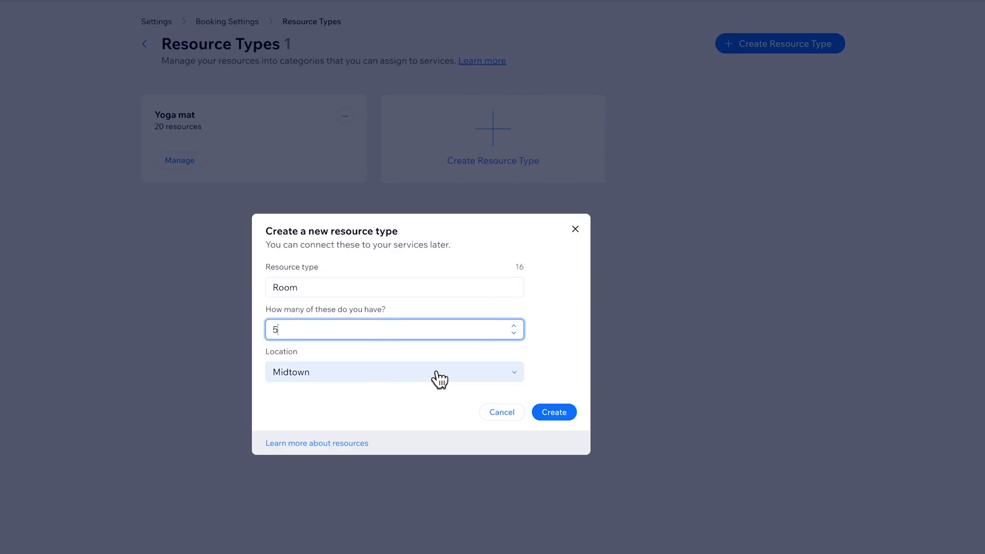
pyautogui.click(479, 378)
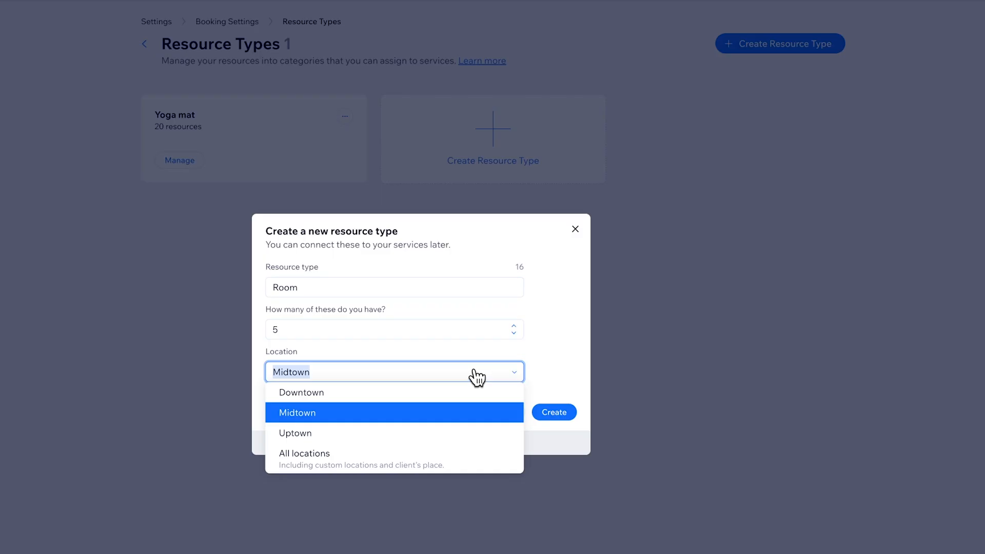
pyautogui.click(362, 458)
pyautogui.click(555, 413)
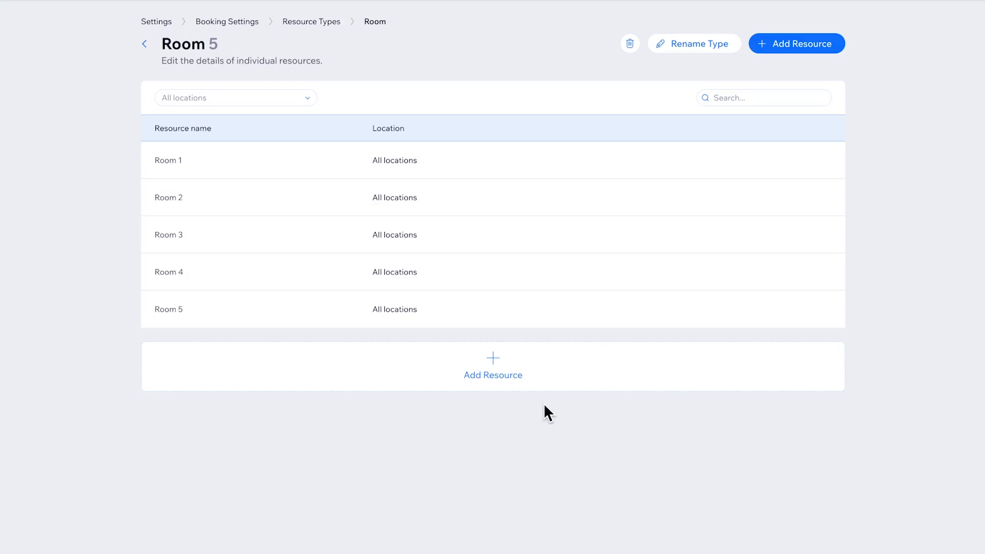
# Return to the resource types overview and rename the Room type as "Yoga room"
pyautogui.click(144, 45)
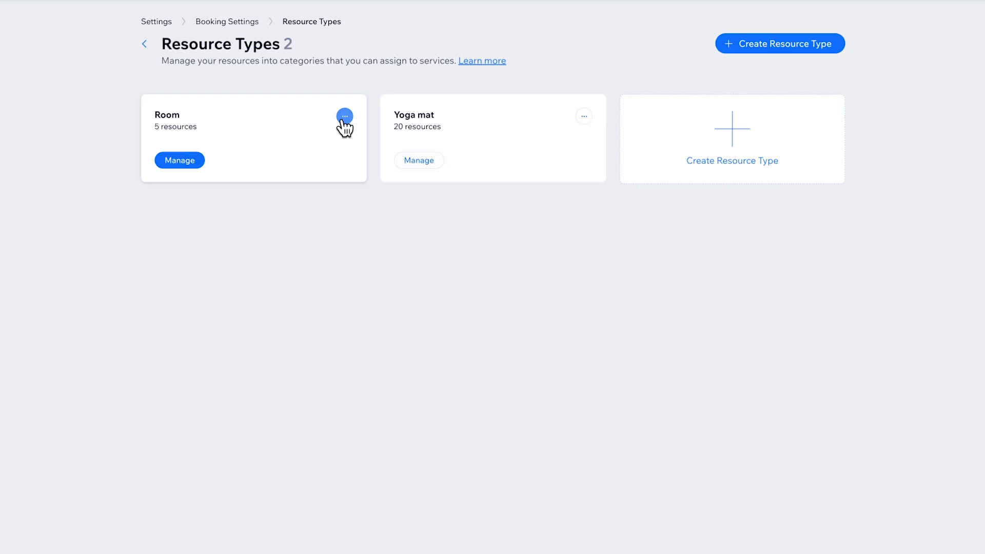
pyautogui.click(345, 118)
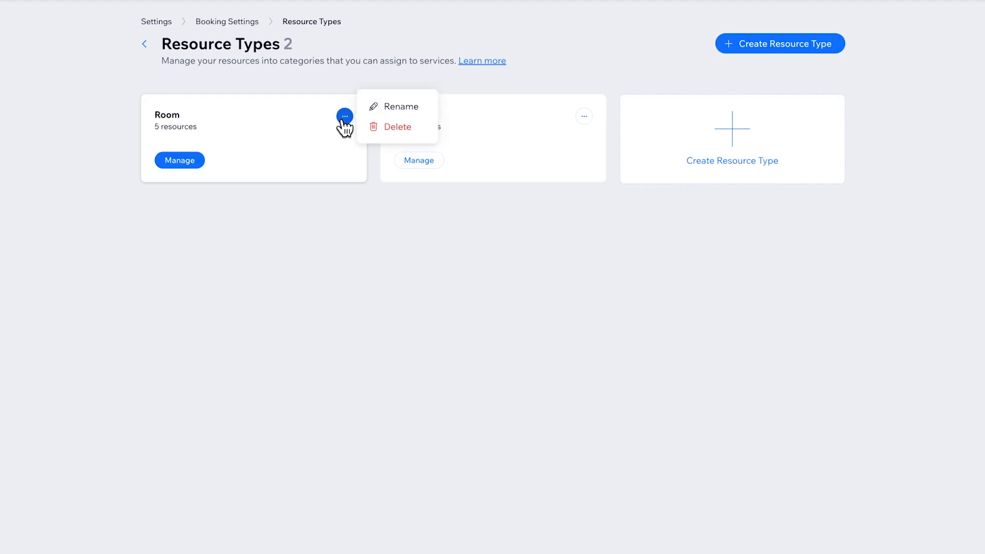
pyautogui.click(402, 108)
pyautogui.click(274, 323)
pyautogui.write('Yoga Room')
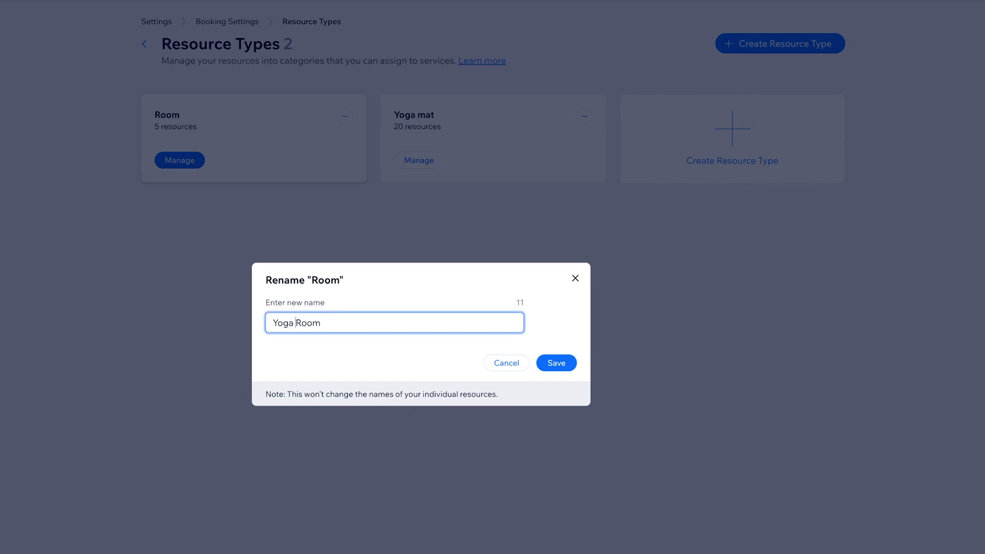
pyautogui.press('Delete')
pyautogui.write('r')
pyautogui.click(564, 362)
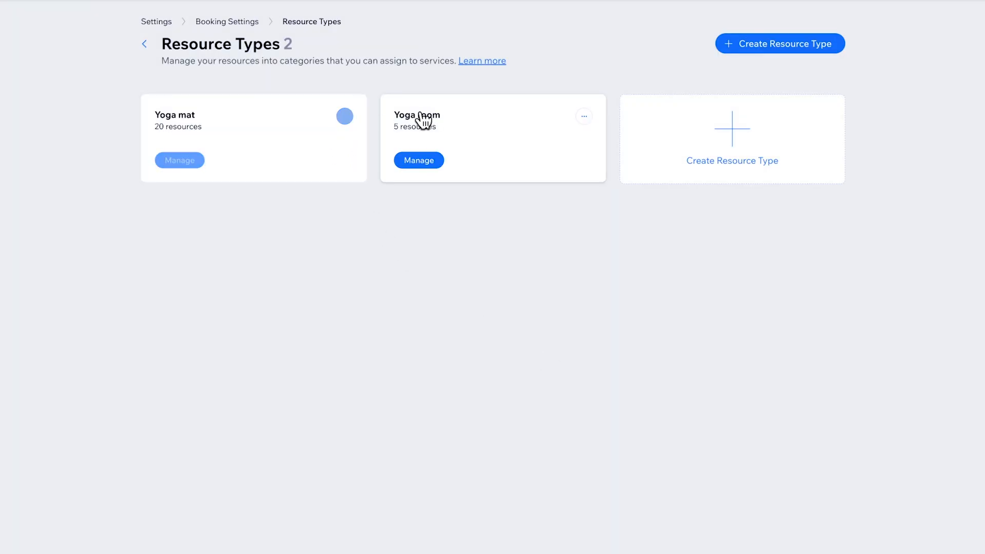
pyautogui.click(585, 116)
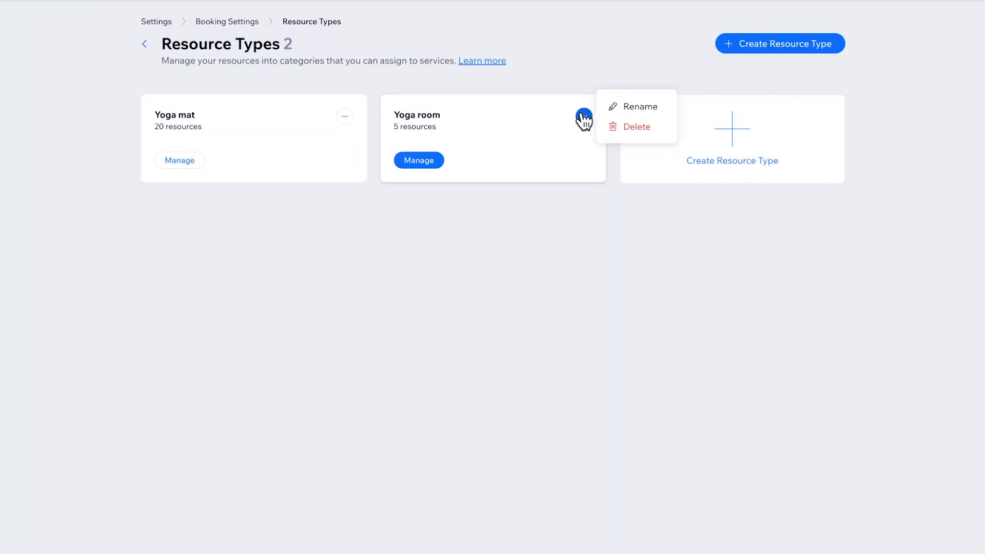
pyautogui.click(633, 128)
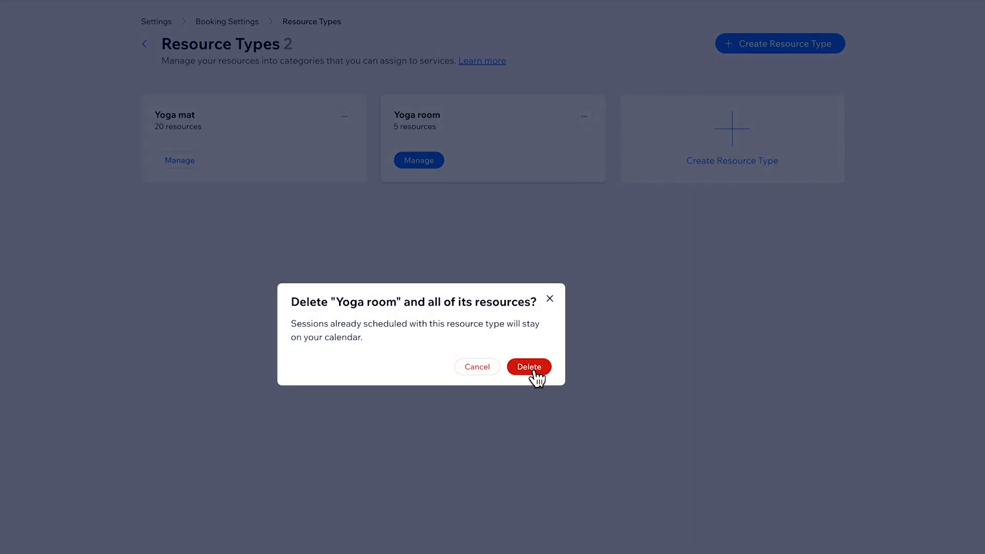
pyautogui.click(550, 298)
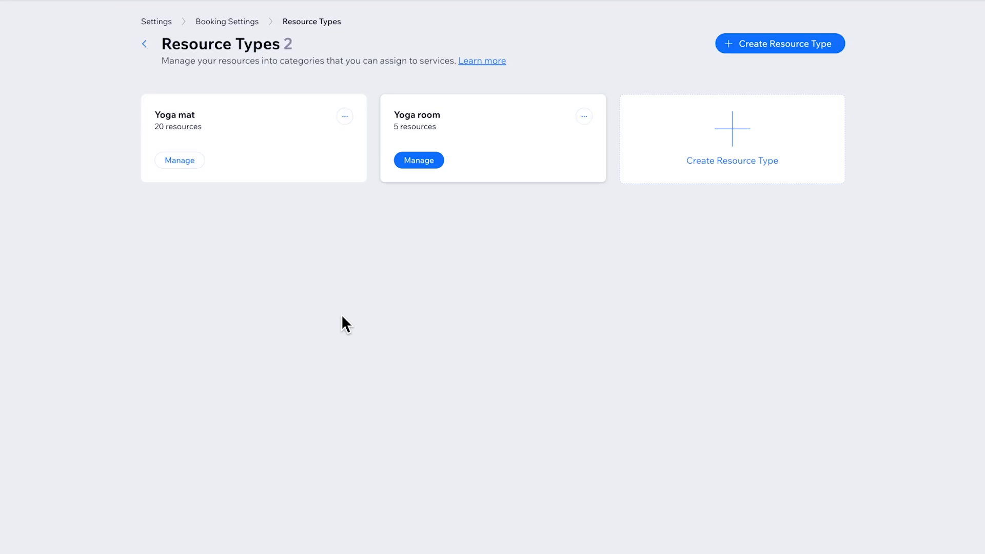
# Add a resource named "Uptown yoga room 1" at the Uptown location to the Yoga room type
pyautogui.click(418, 164)
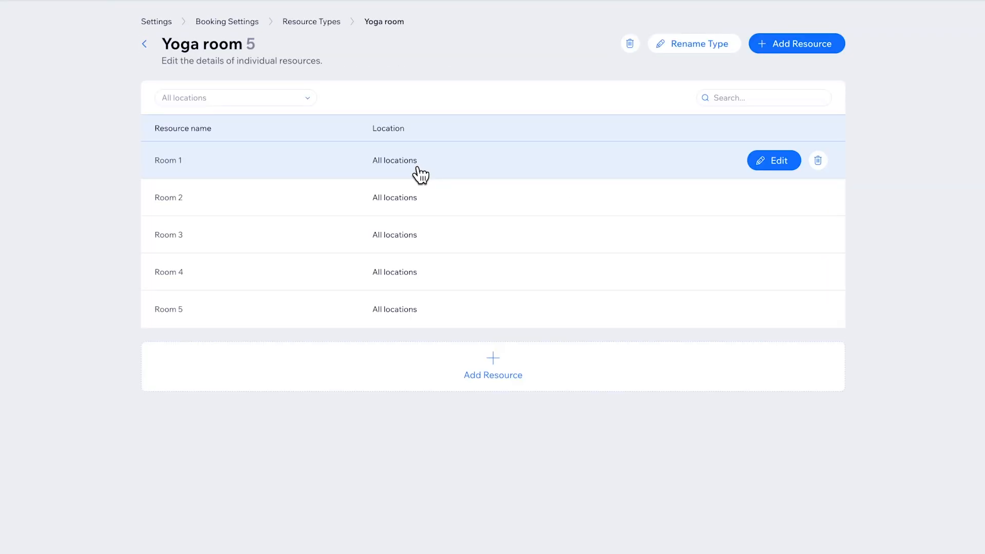
pyautogui.click(490, 362)
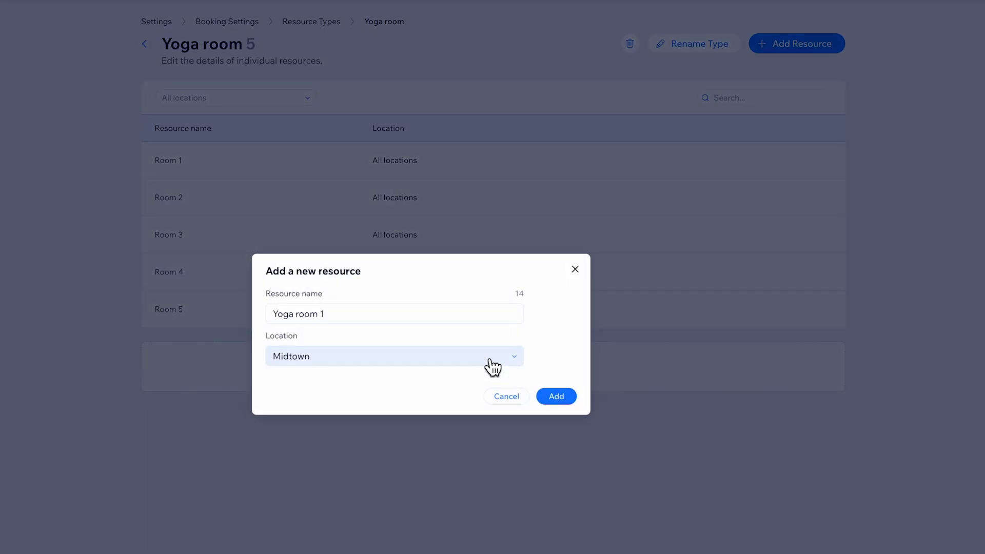
pyautogui.click(375, 314)
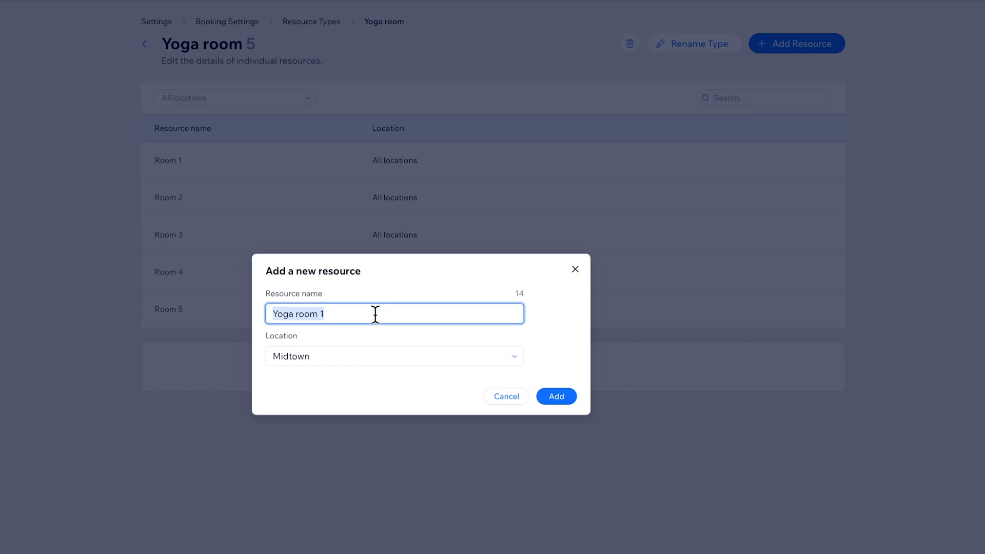
pyautogui.write('Upto')
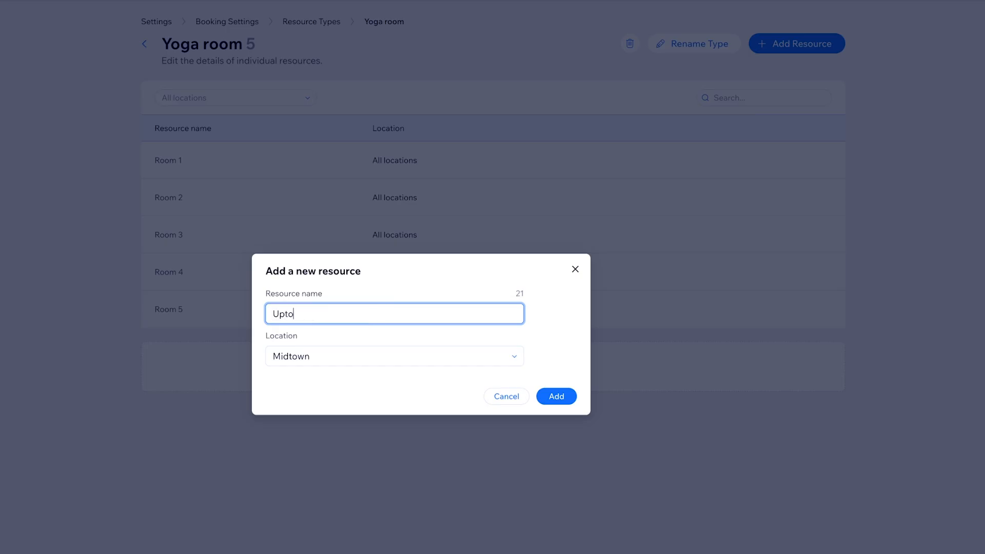
pyautogui.write('wn yoga room 1')
pyautogui.click(397, 359)
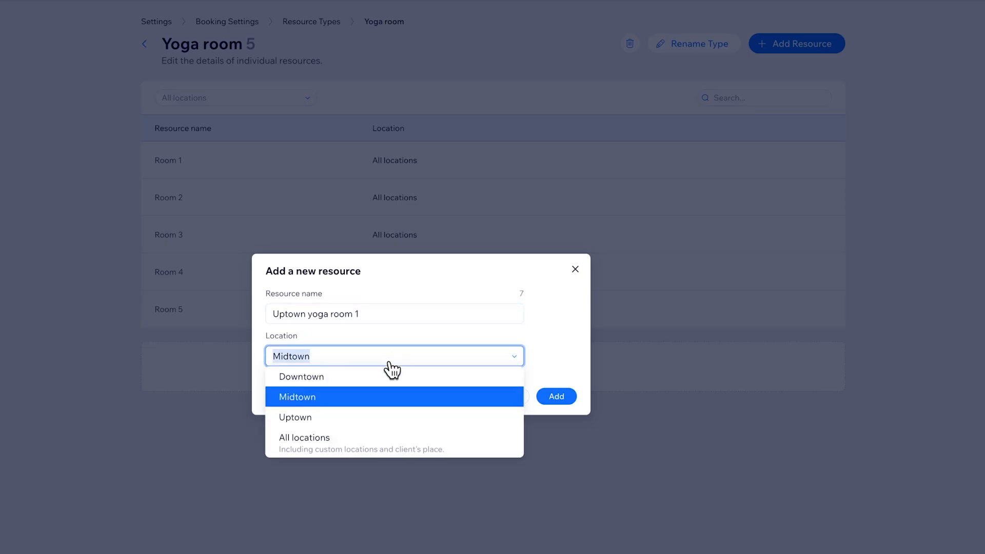
pyautogui.click(318, 418)
pyautogui.click(419, 365)
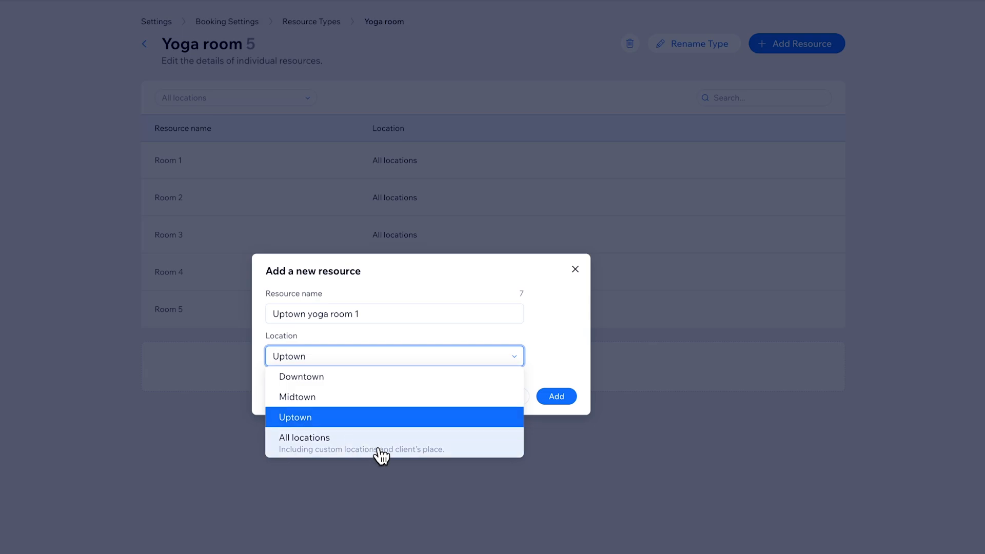
pyautogui.click(327, 422)
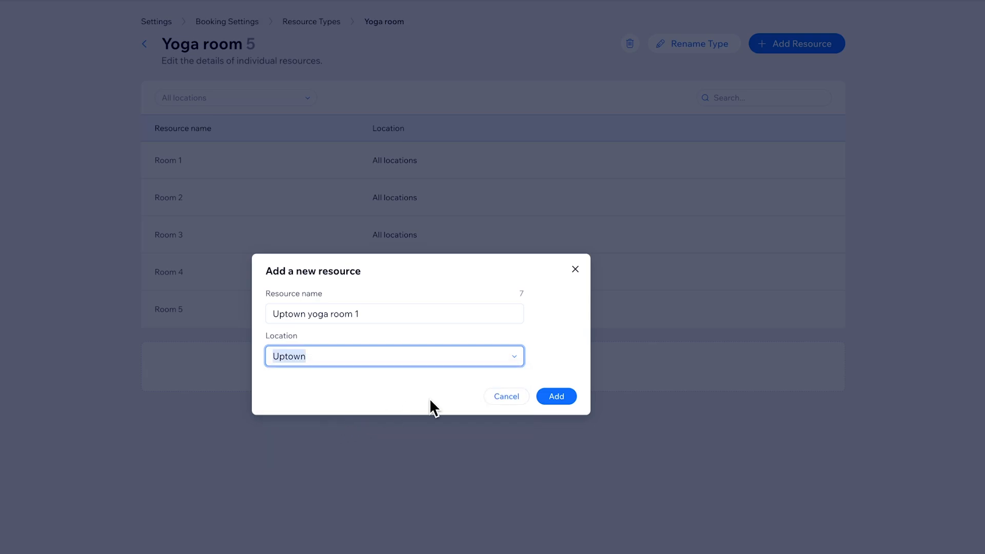
pyautogui.click(556, 397)
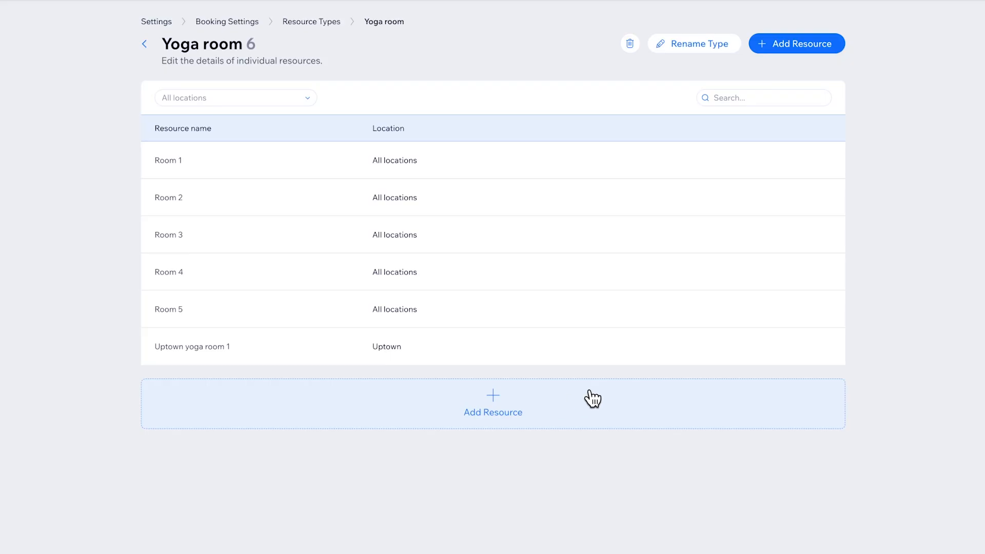
# Try to rename the resource "Uptown yoga room 1" as "Uptown yoga room 10"
pyautogui.moveTo(745, 361)
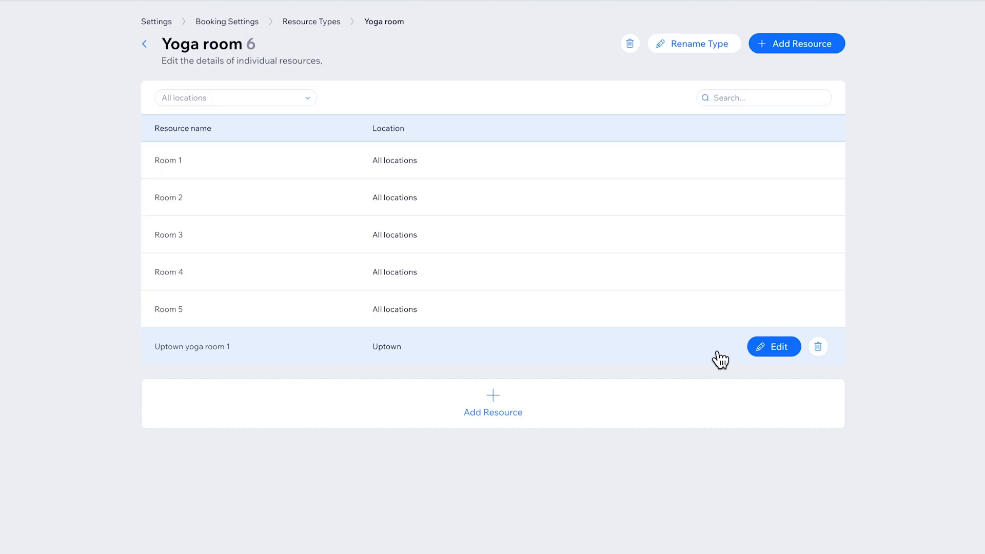
pyautogui.click(774, 347)
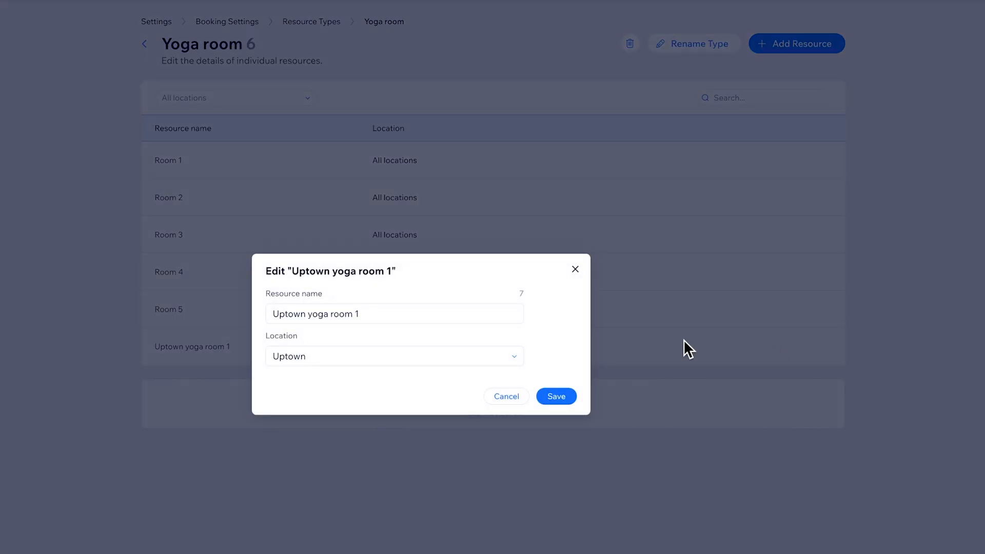
pyautogui.tripleClick(427, 314)
pyautogui.click(416, 314)
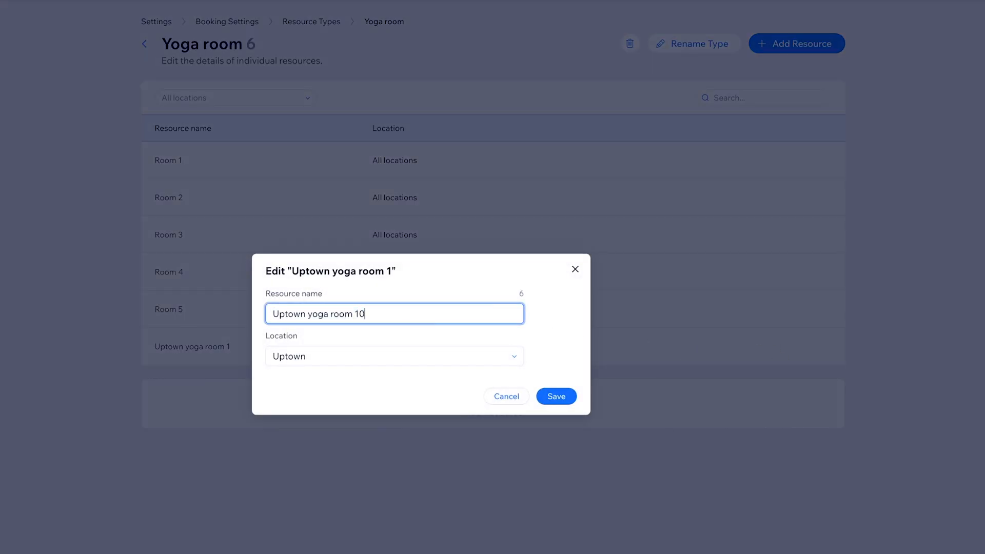
pyautogui.click(552, 396)
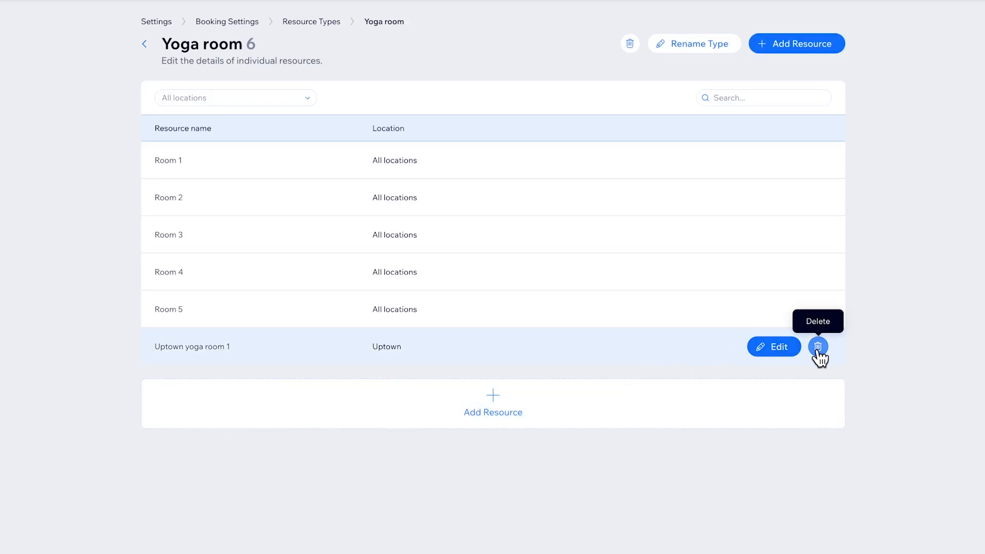
# Delete the Uptown resource from the Yoga room type
pyautogui.click(818, 347)
pyautogui.click(532, 375)
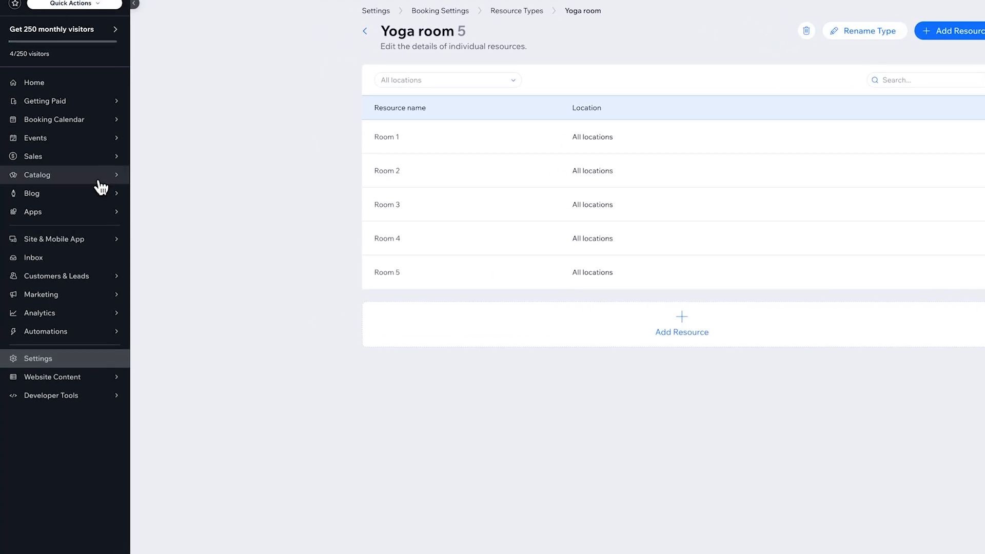
# Go to the catalog's booking services and open the Morning Yoga service for editing
pyautogui.moveTo(87, 195)
pyautogui.click(177, 154)
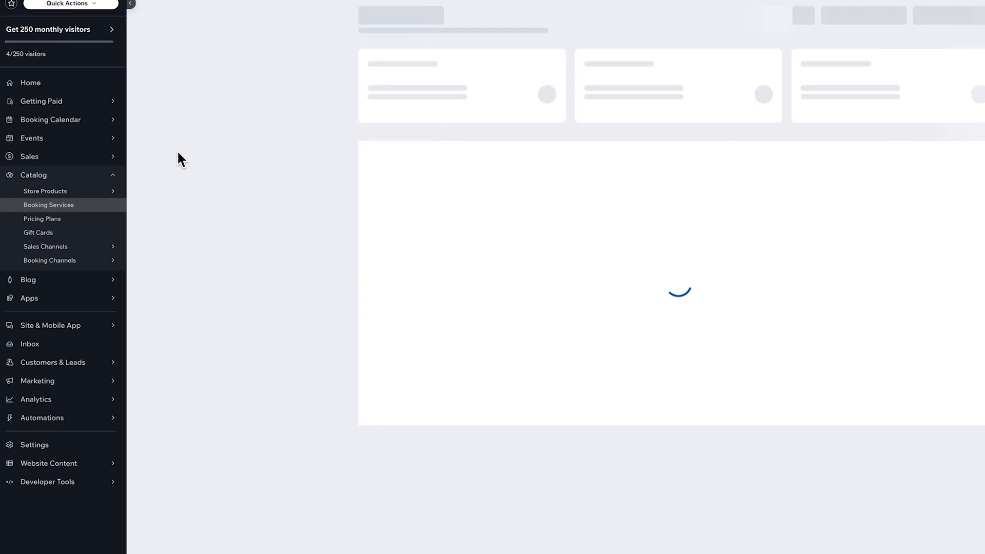
pyautogui.moveTo(451, 148)
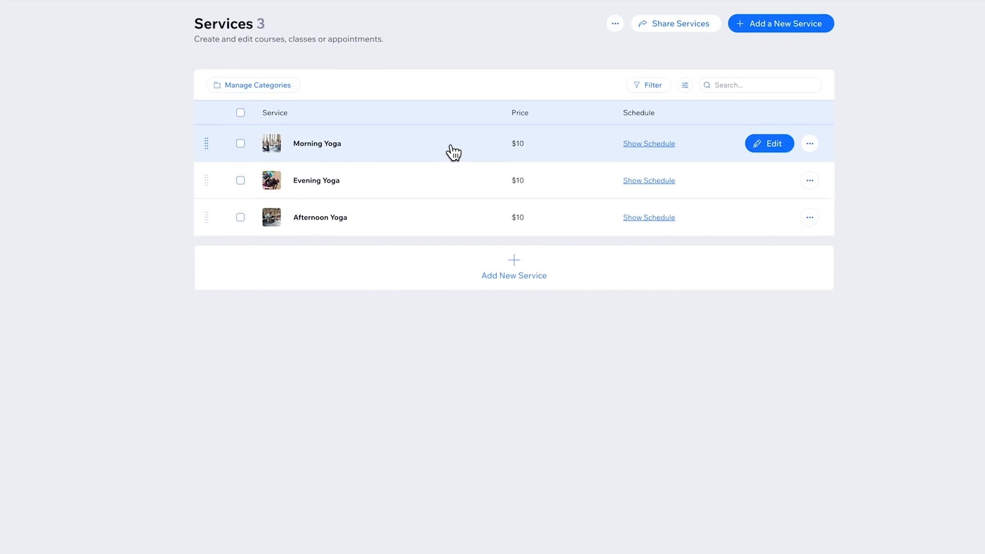
pyautogui.click(737, 145)
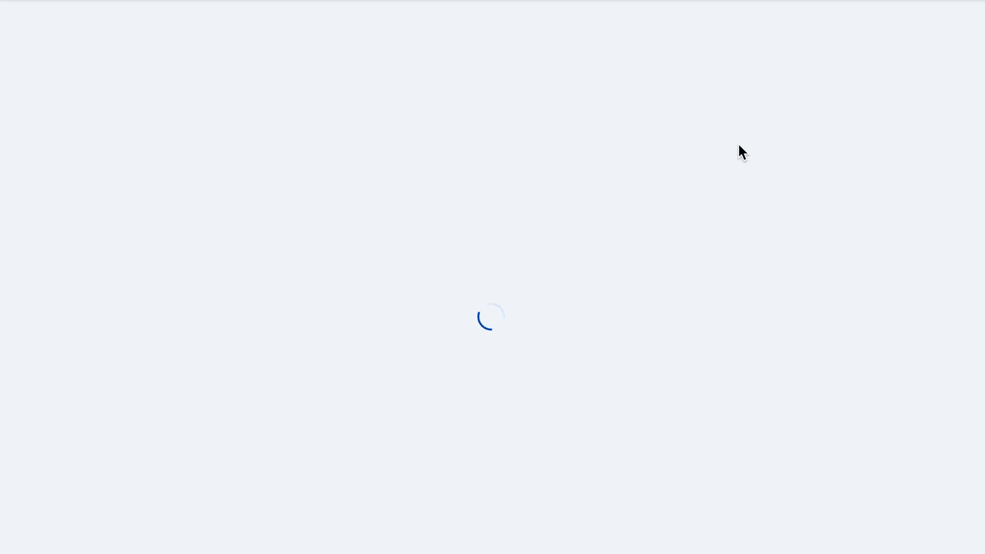
# Assign the Yoga mat and Yoga room resource types to the Morning Yoga service
pyautogui.scroll(-10, 405, 354)
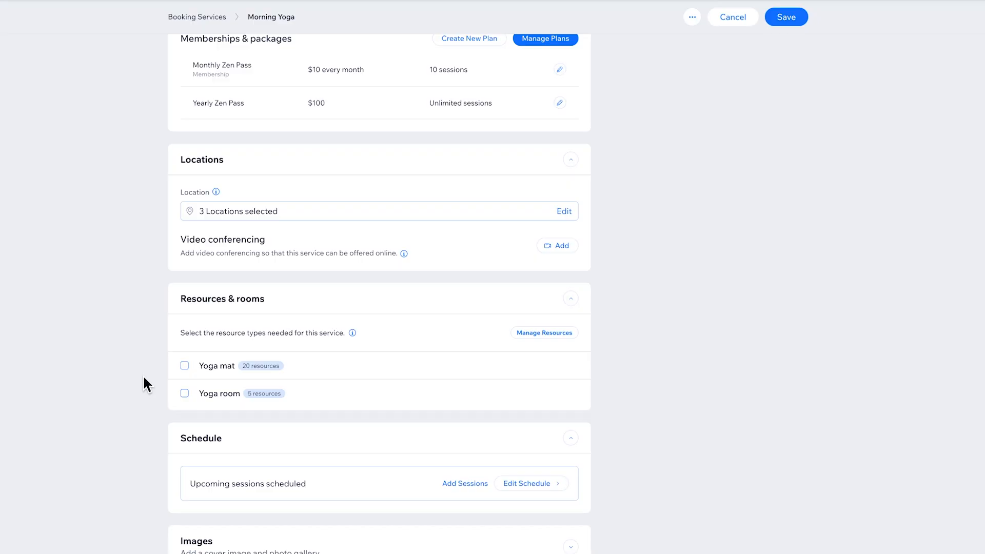
pyautogui.click(185, 366)
pyautogui.click(185, 393)
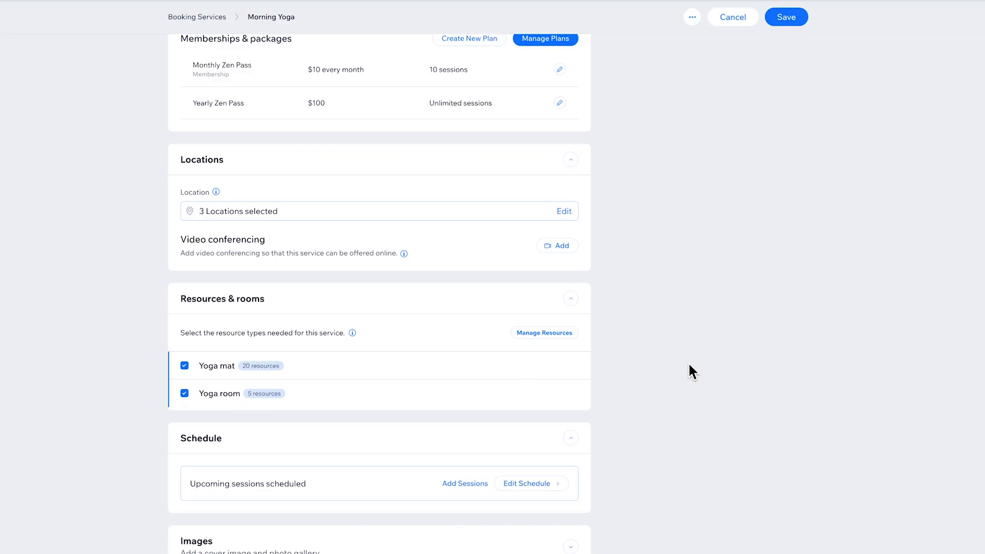